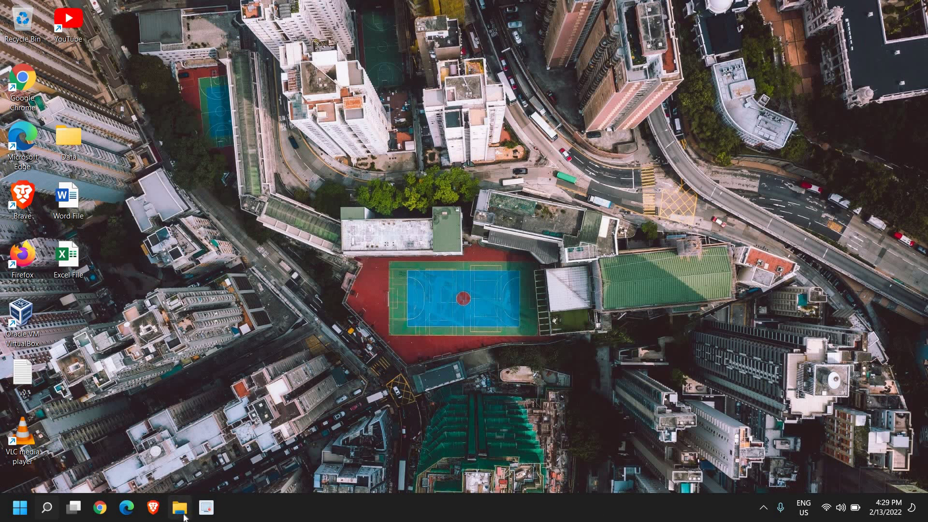
Briefly open the Start menu and File Explorer, then close File Explorer to clear the desktop
left_click(181, 511)
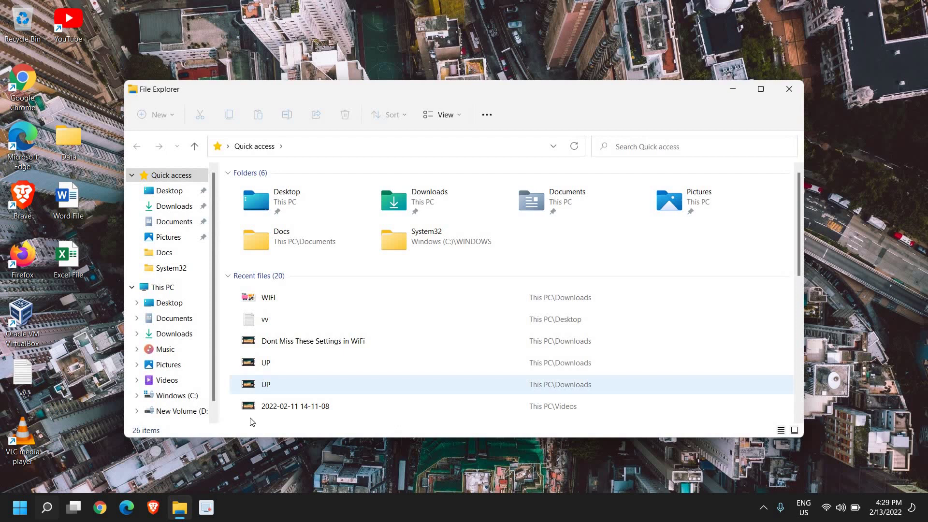
left_click(21, 509)
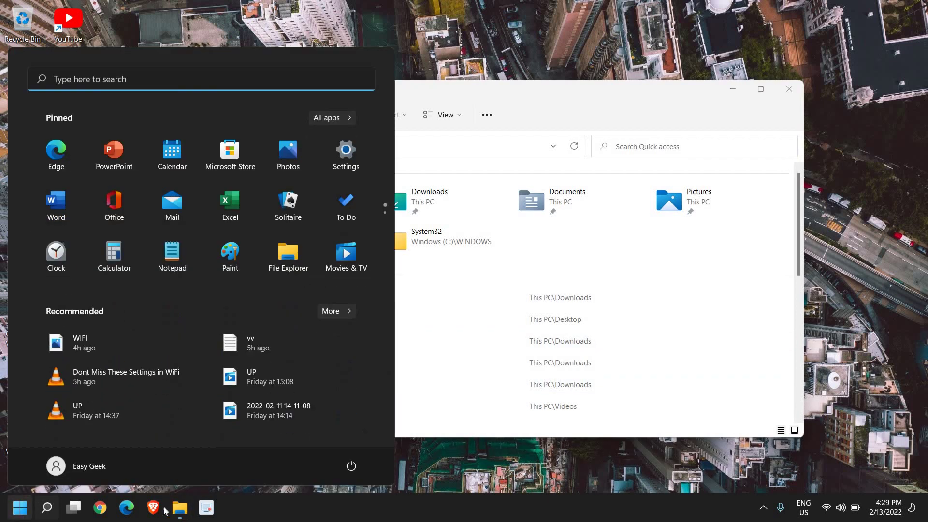
left_click(101, 509)
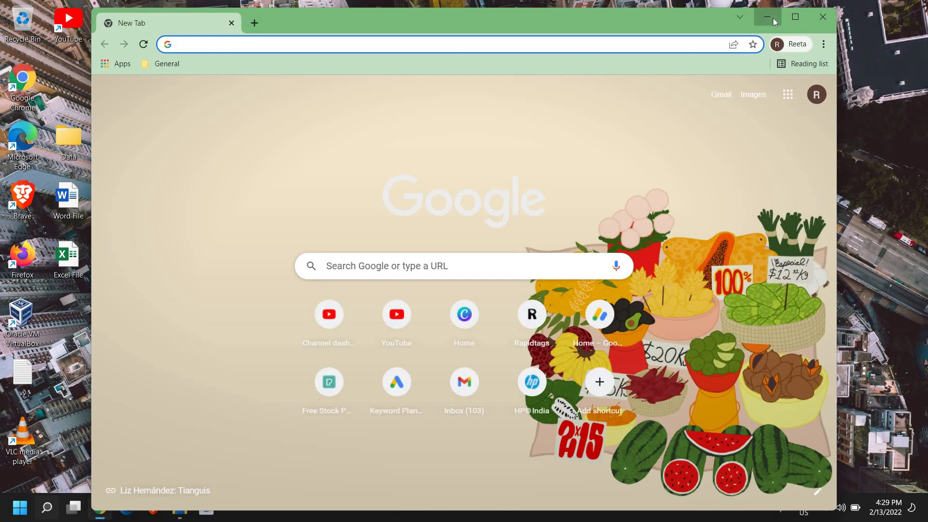
left_click(768, 16)
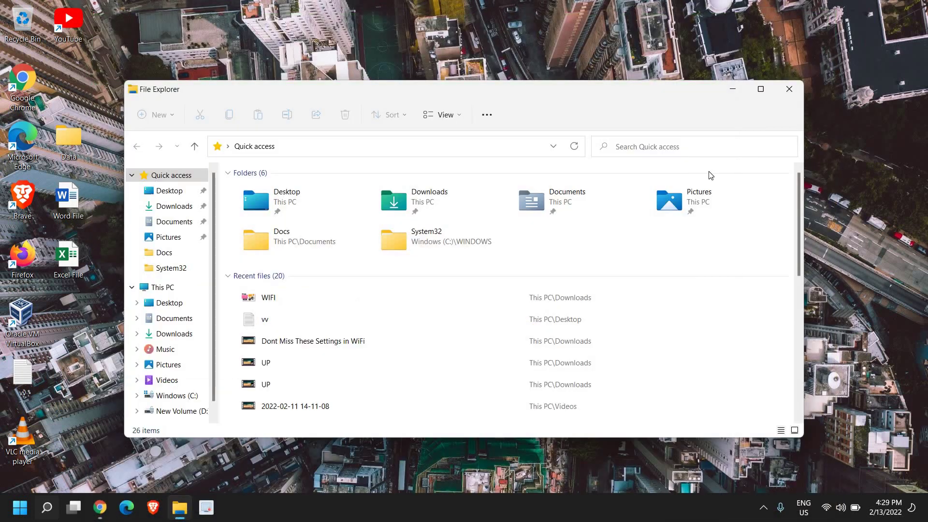
left_click(788, 90)
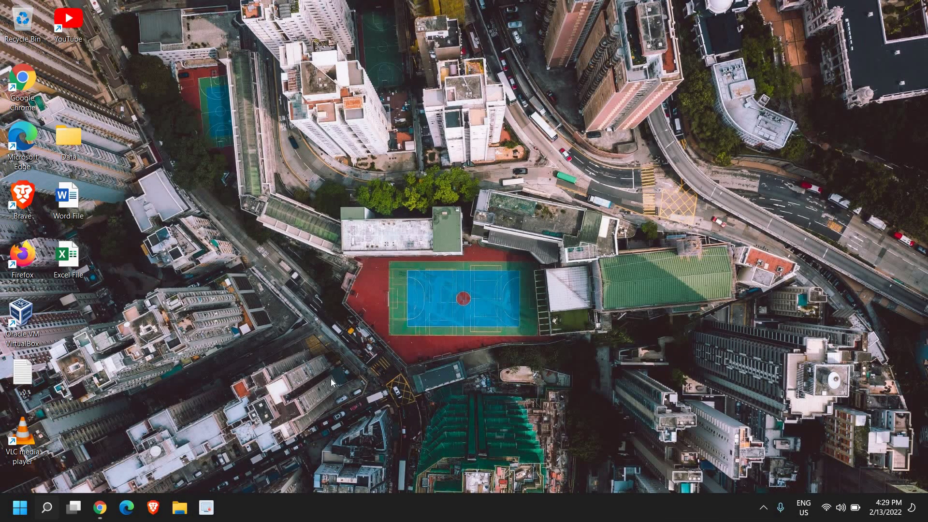
Launch Settings from the Start right-click menu and go to Personalisation
right_click(18, 508)
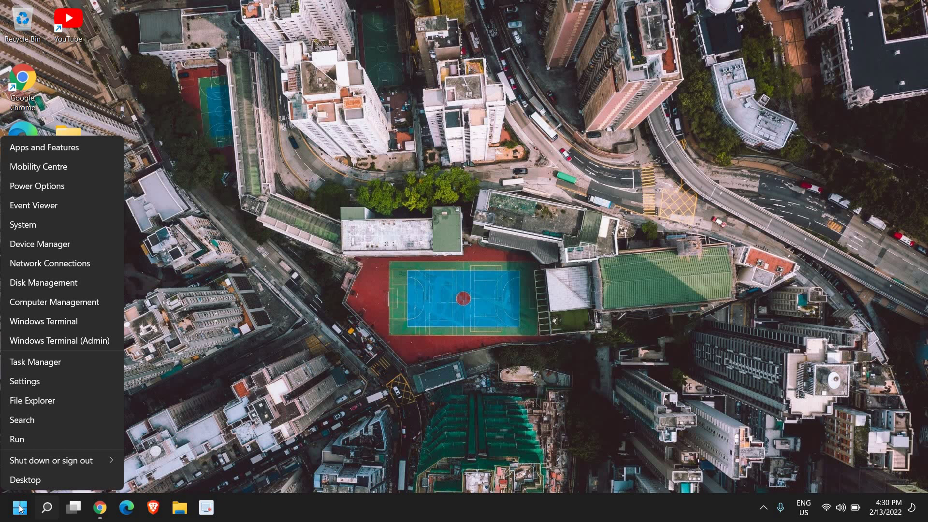
left_click(37, 382)
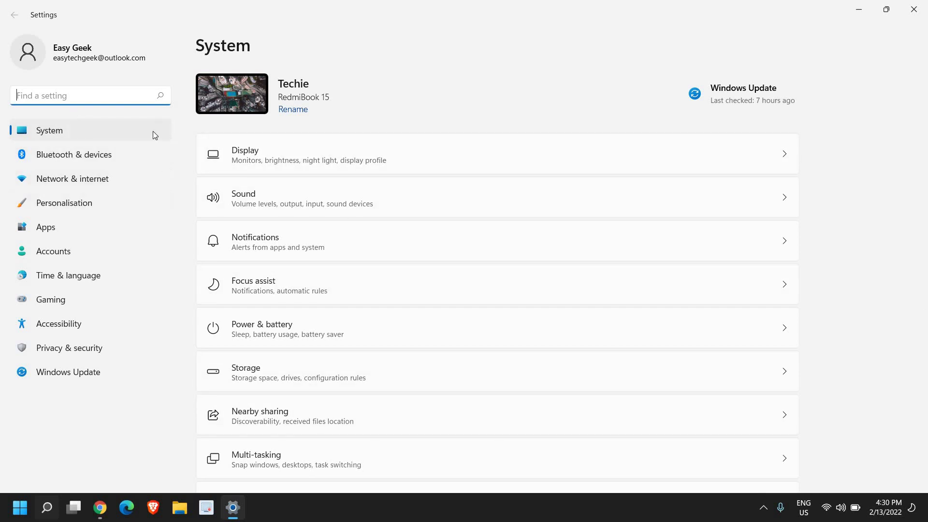
left_click(59, 206)
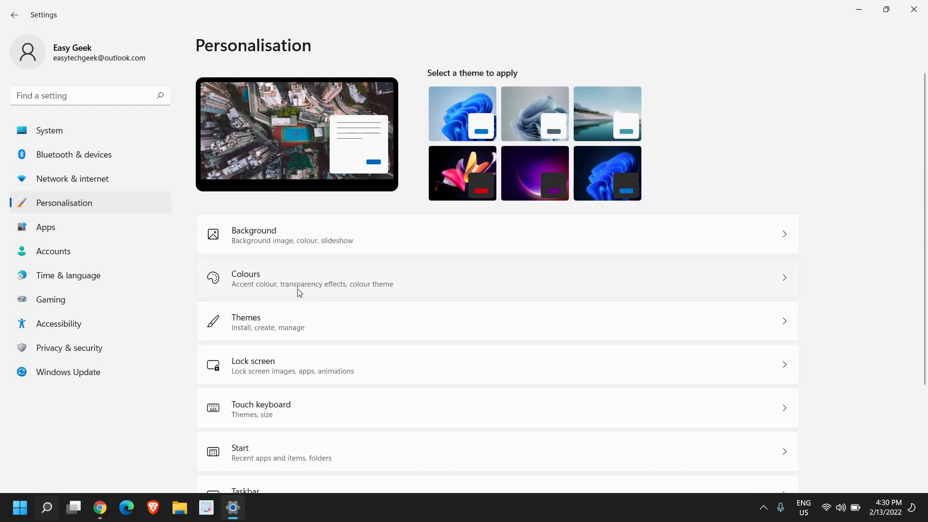
On the Colours page, switch Choose your mode to Light, then to Dark
left_click(380, 282)
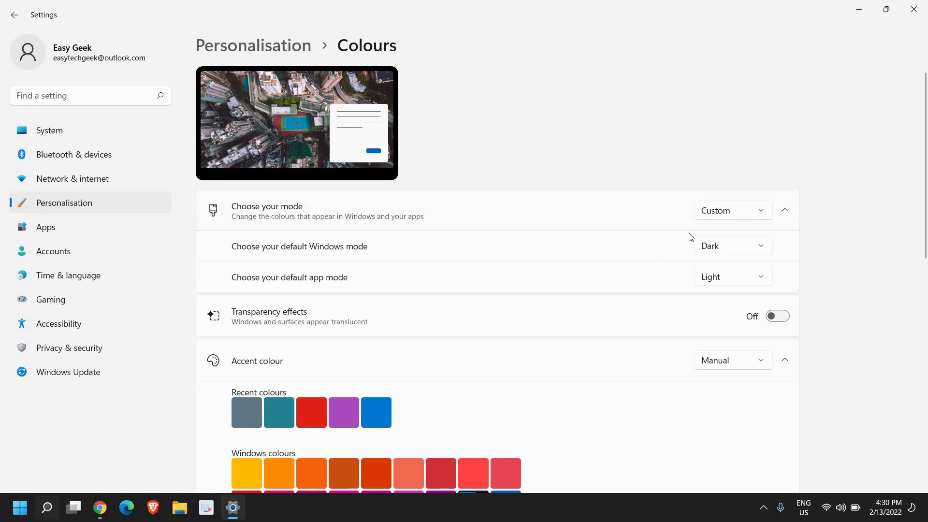
left_click(723, 215)
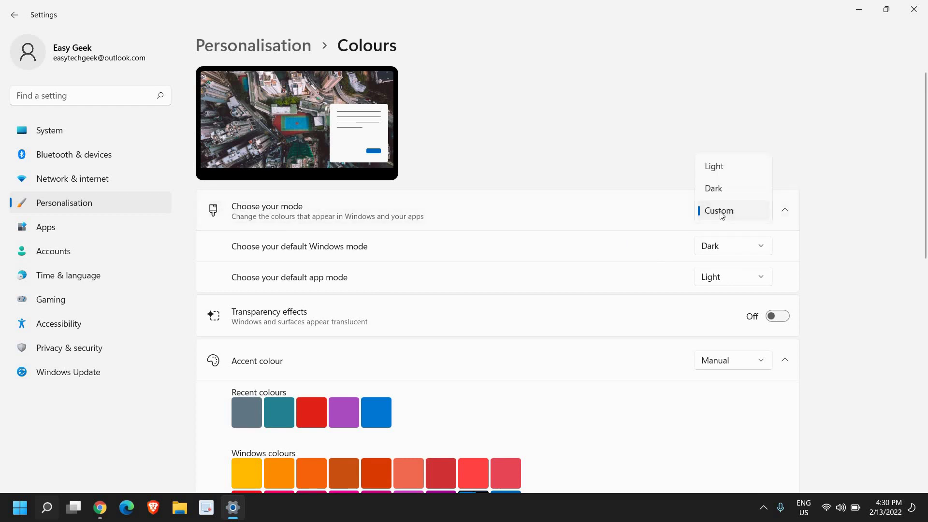
left_click(714, 167)
left_click(745, 211)
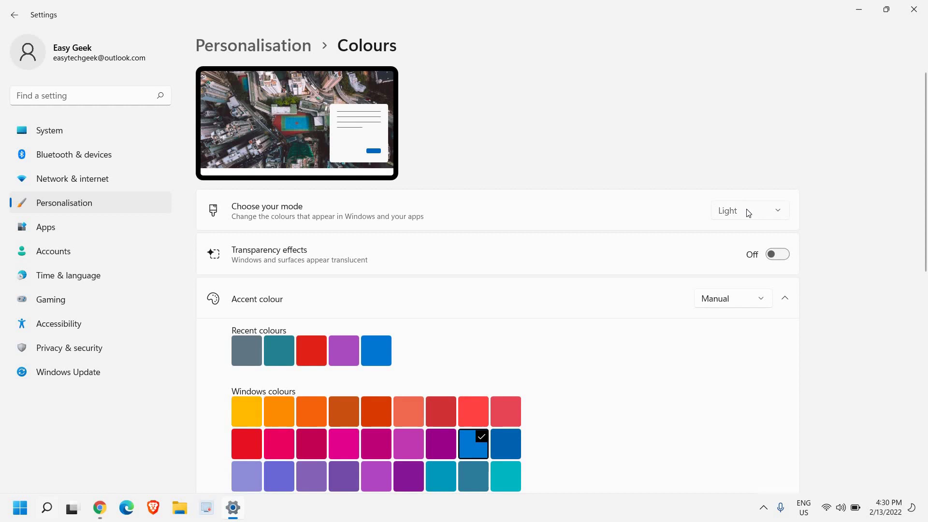
left_click(736, 233)
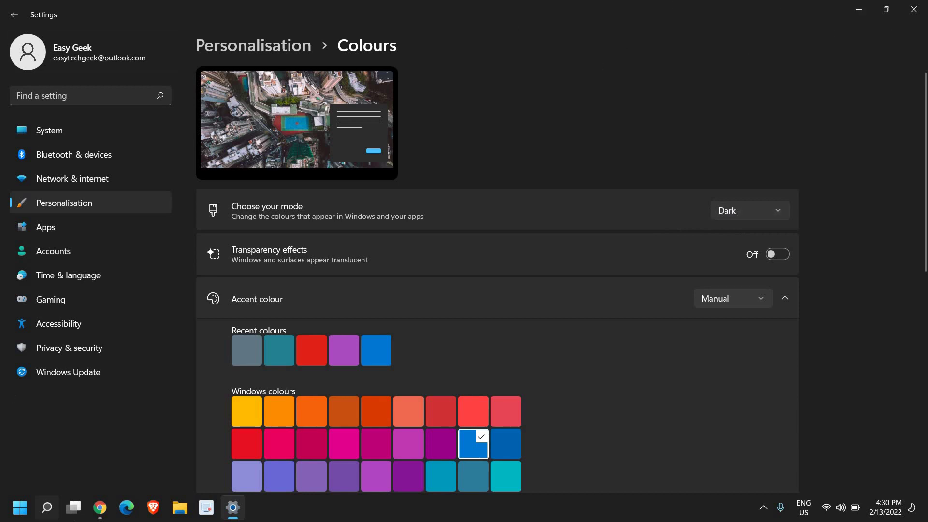
Open File Explorer to preview the dark appearance
left_click(182, 513)
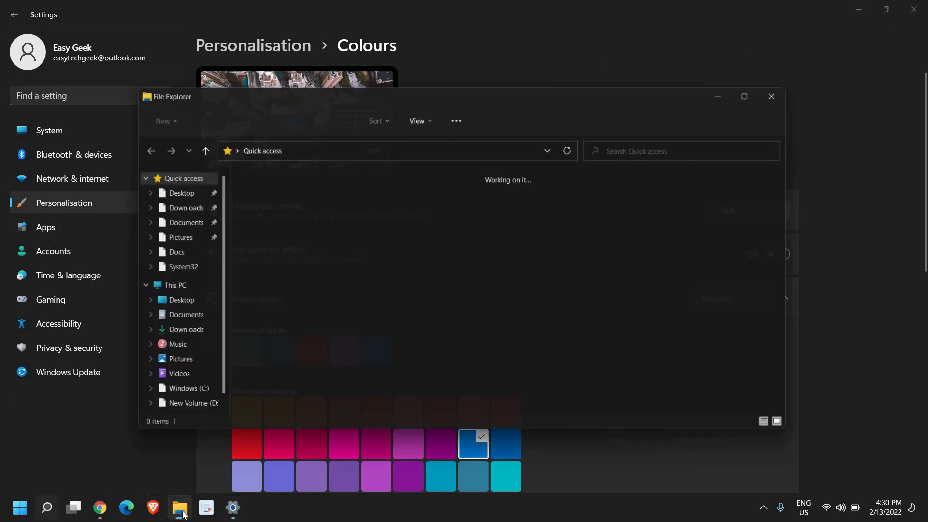
left_click(183, 512)
left_click(181, 507)
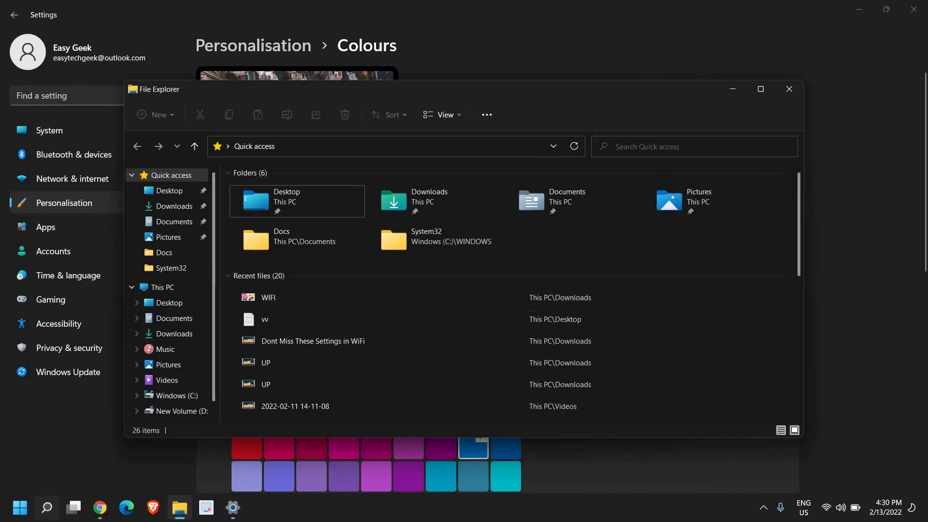
Close File Explorer, then choose Custom mode with Windows mode Dark and app mode Light
left_click(790, 90)
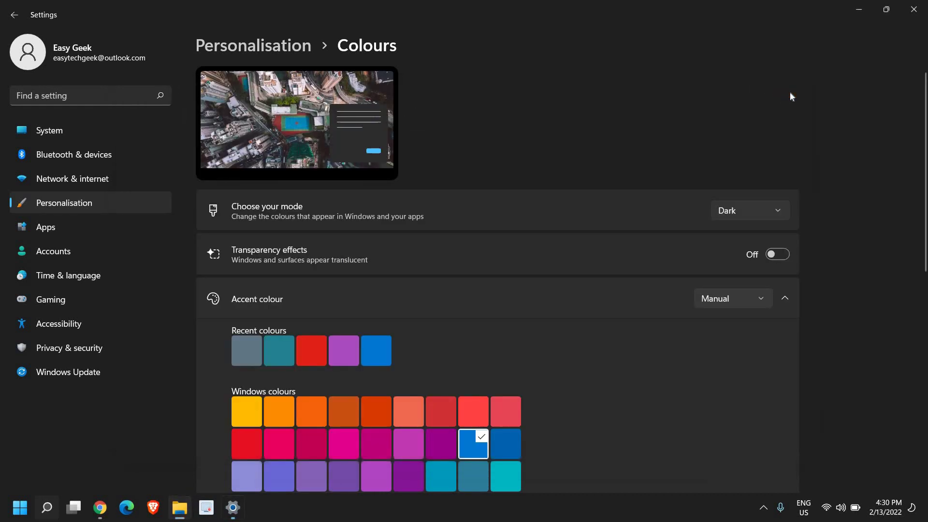
left_click(766, 207)
left_click(733, 234)
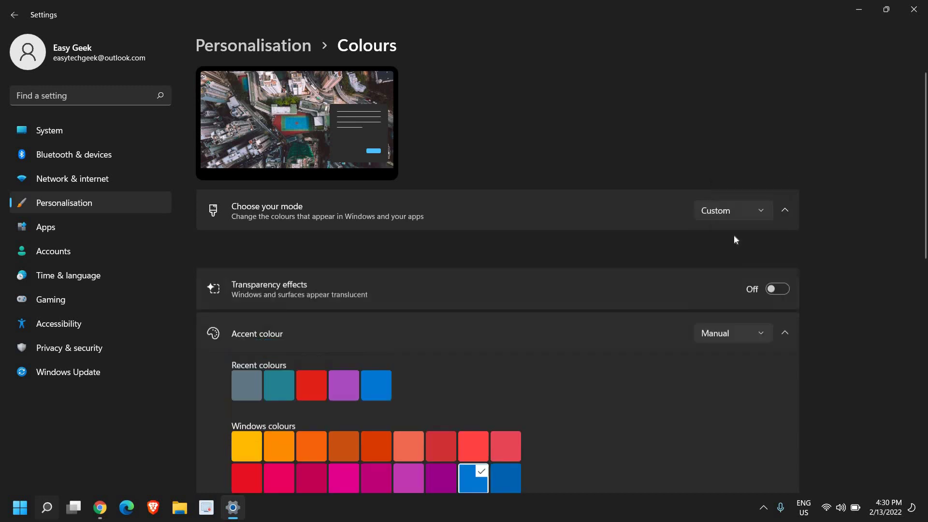
left_click(731, 249)
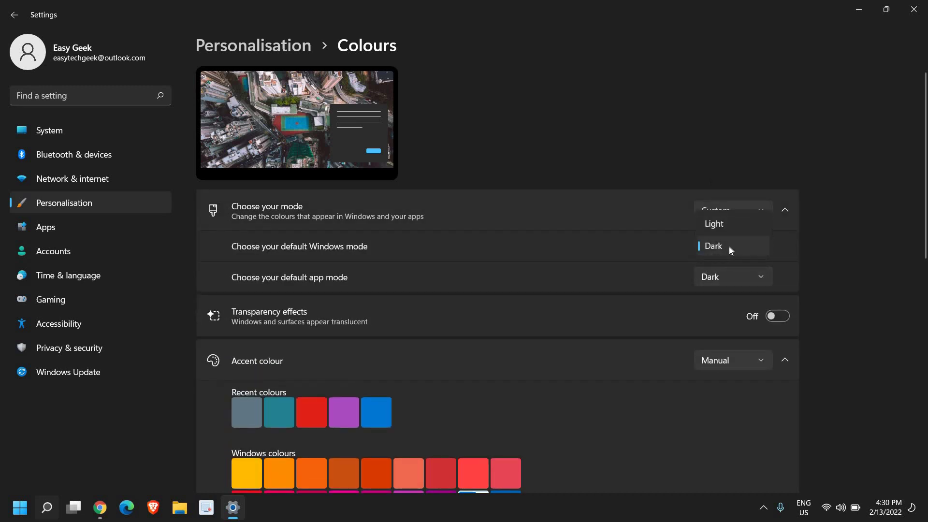
left_click(716, 281)
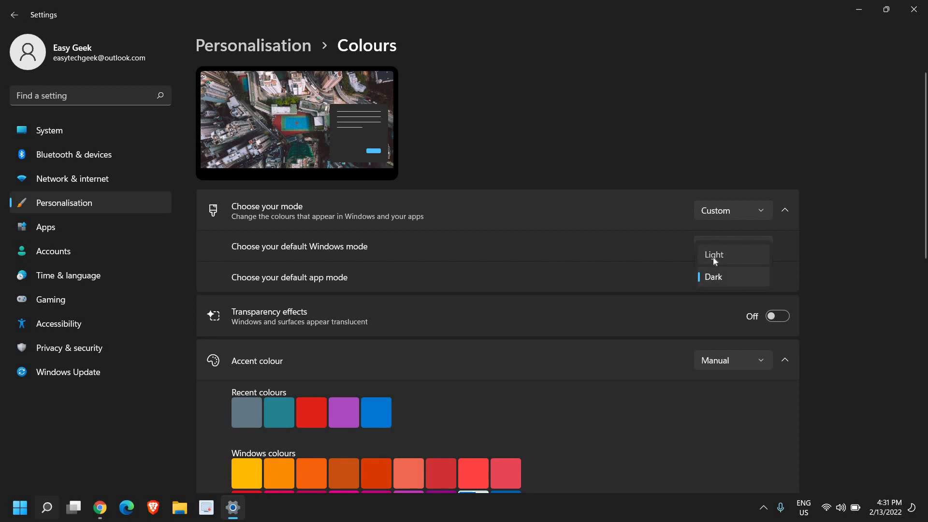
left_click(713, 258)
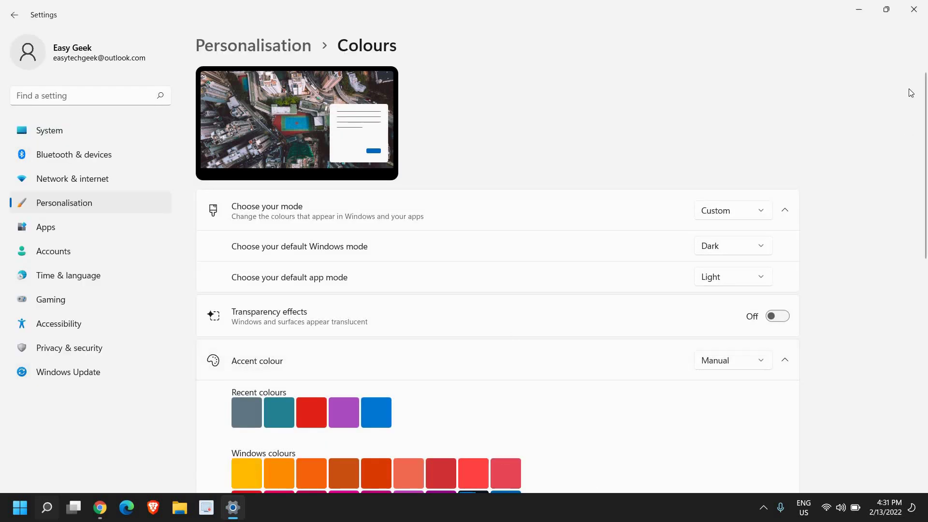
left_click(860, 10)
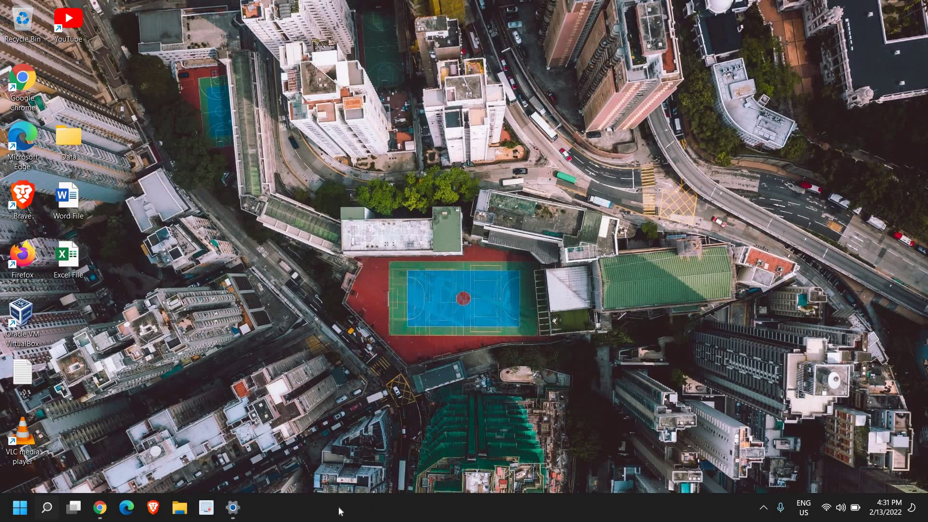
right_click(631, 125)
mouse_move(668, 155)
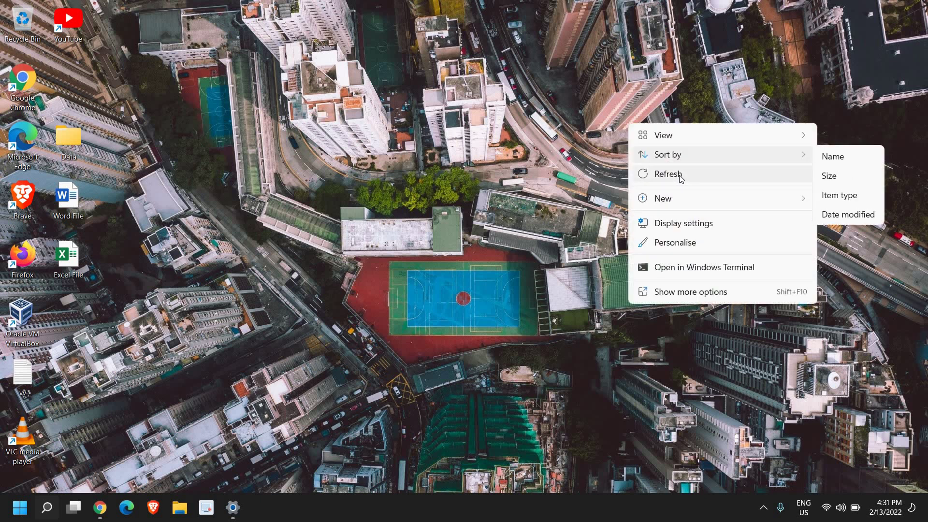
left_click(679, 174)
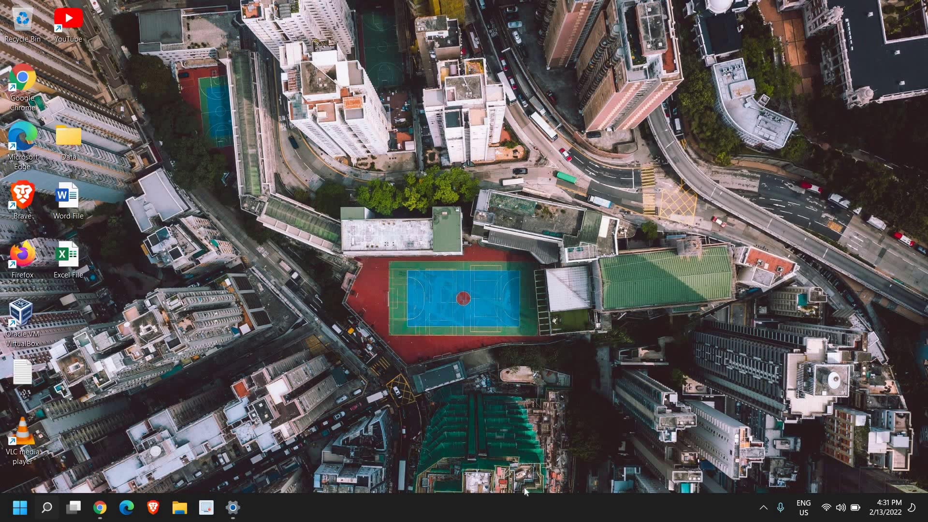